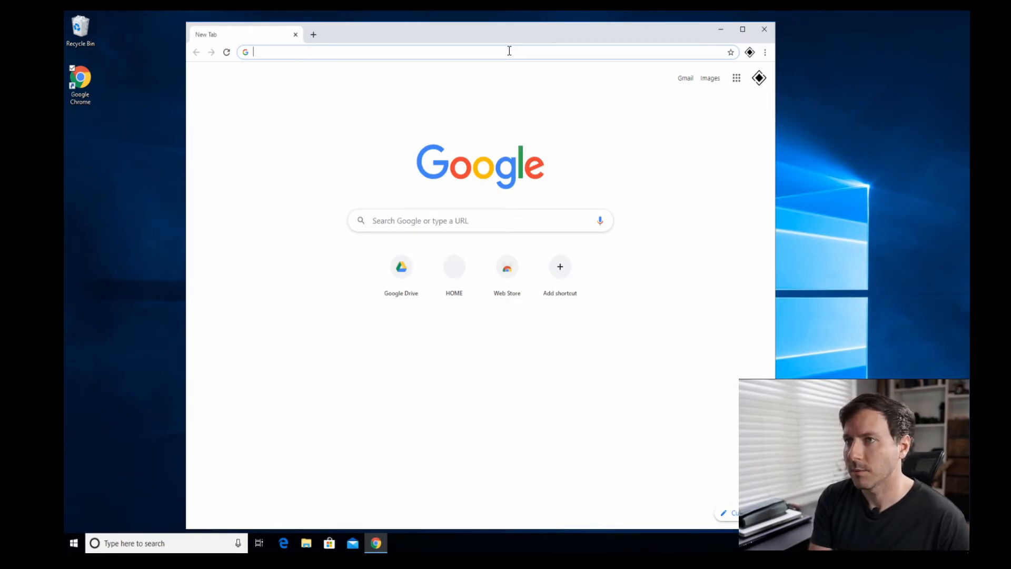
- Load Google Drive and open its Get Drive for desktop download page from the settings menu
{"action": "type", "text": "drive.google.com"}
{"action": "key", "text": "Return"}
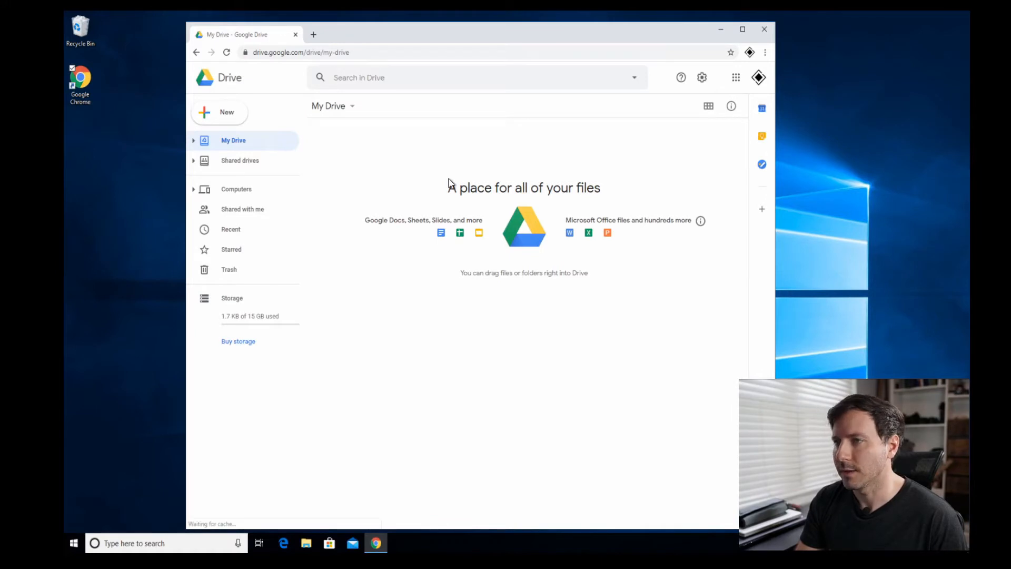
{"action": "left_click", "coordinate": [702, 79]}
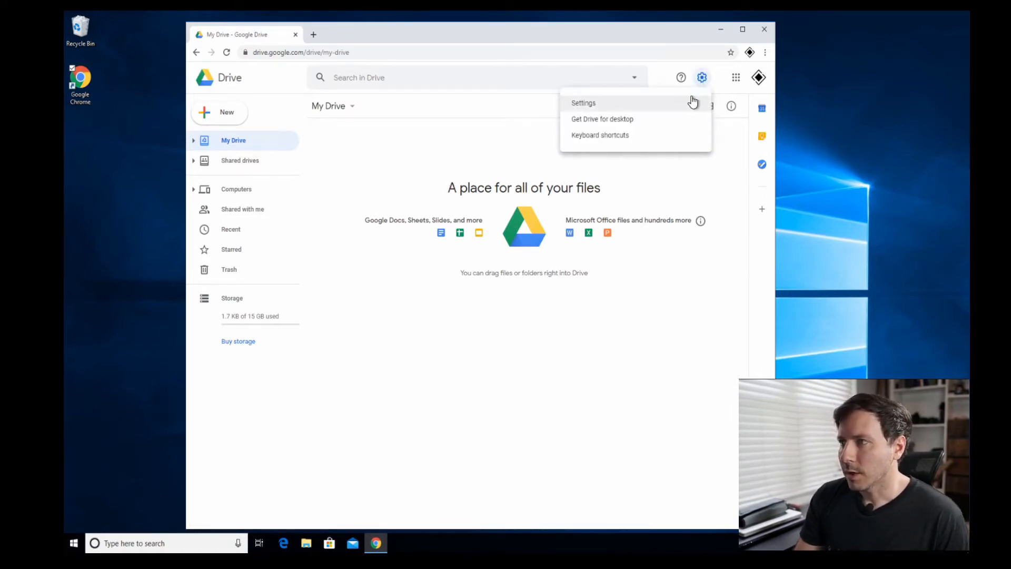
{"action": "left_click", "coordinate": [658, 122]}
{"action": "scroll", "coordinate": [401, 338], "scroll_direction": "down", "scroll_amount": 4}
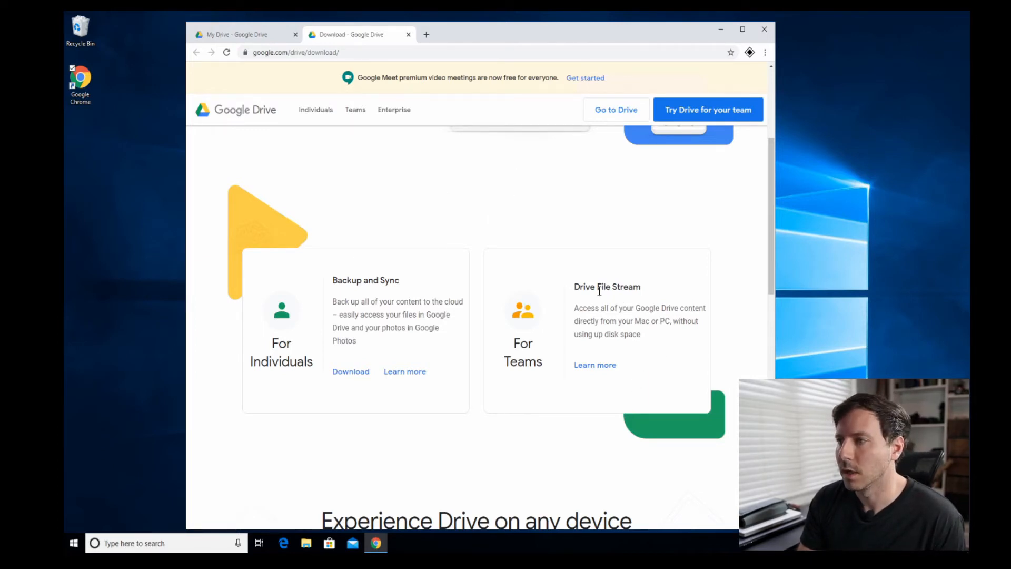
- Download the Backup and Sync installer for Windows after agreeing to the terms, and run it
{"action": "left_click_drag", "start_coordinate": [573, 287], "coordinate": [675, 293]}
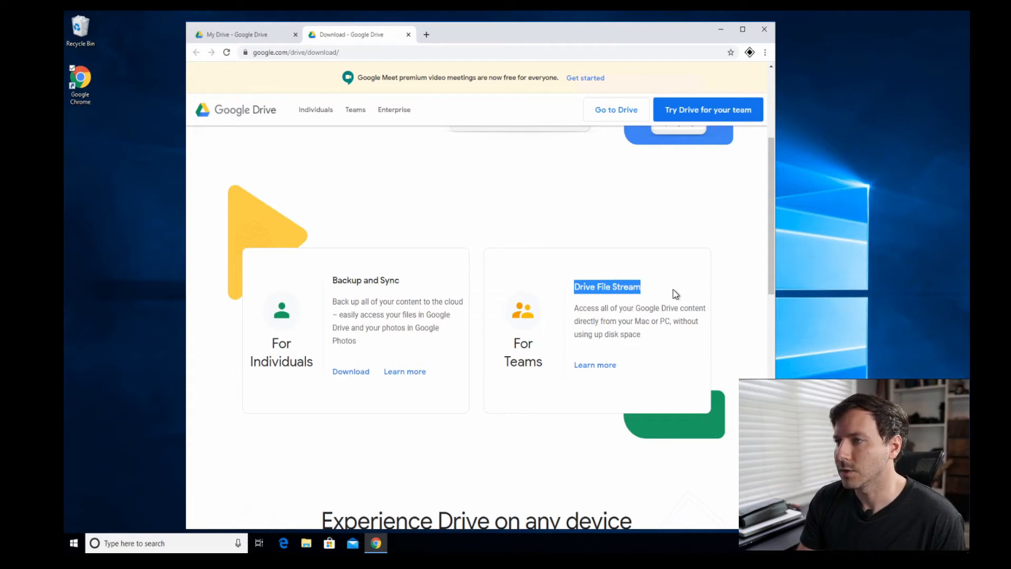
{"action": "left_click", "coordinate": [676, 294]}
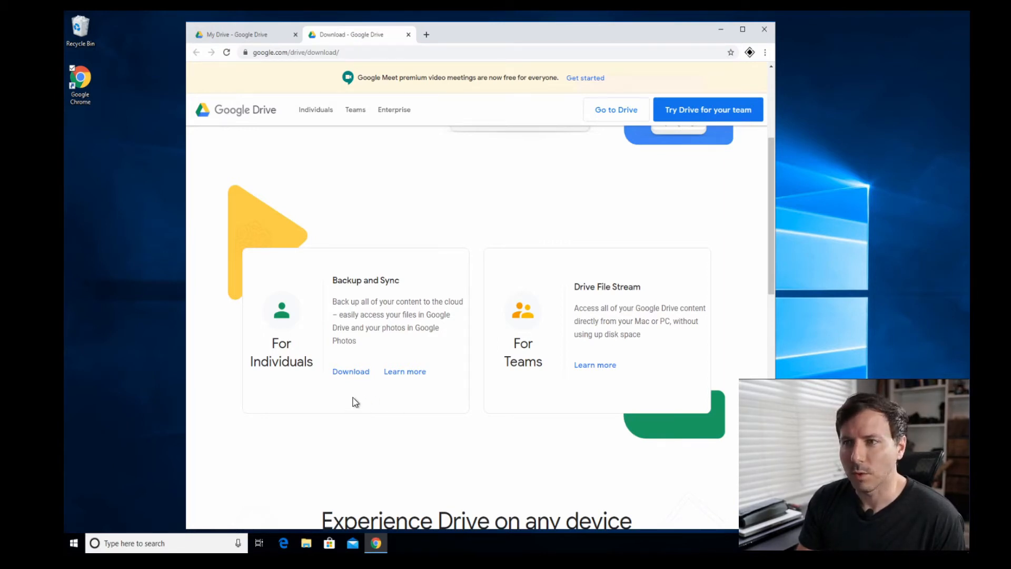
{"action": "left_click", "coordinate": [360, 377]}
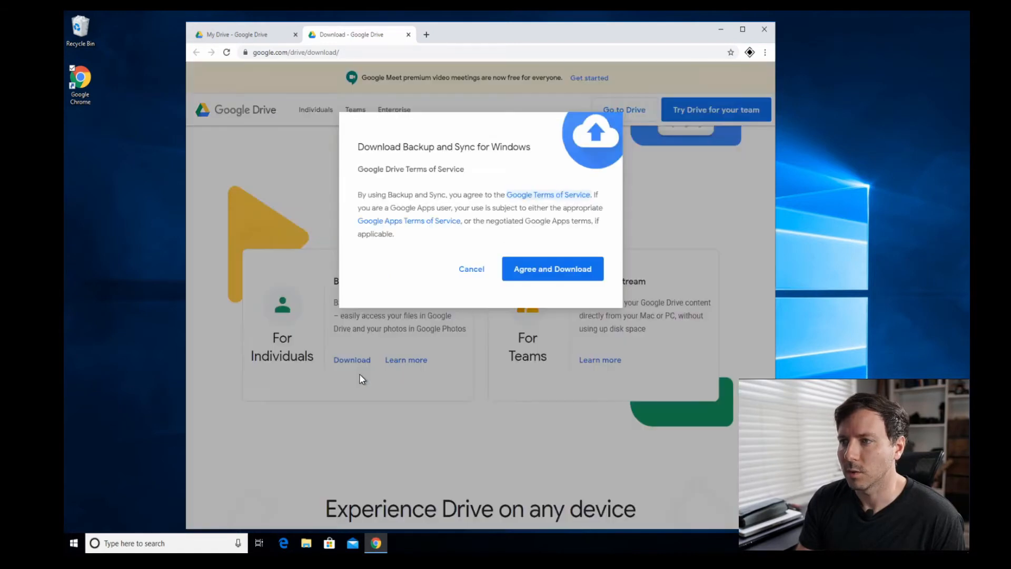
{"action": "left_click", "coordinate": [588, 270]}
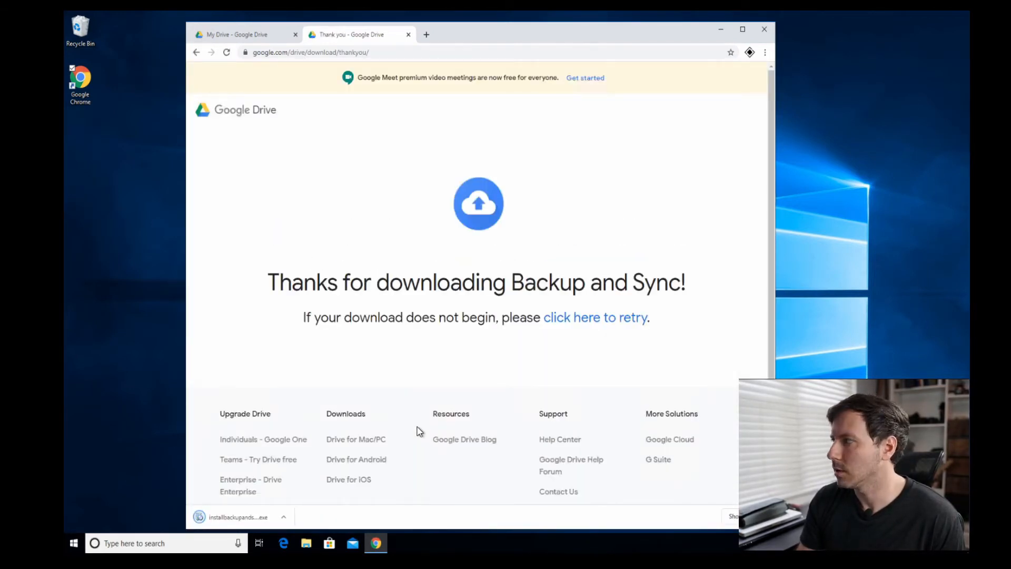
{"action": "left_click", "coordinate": [246, 517]}
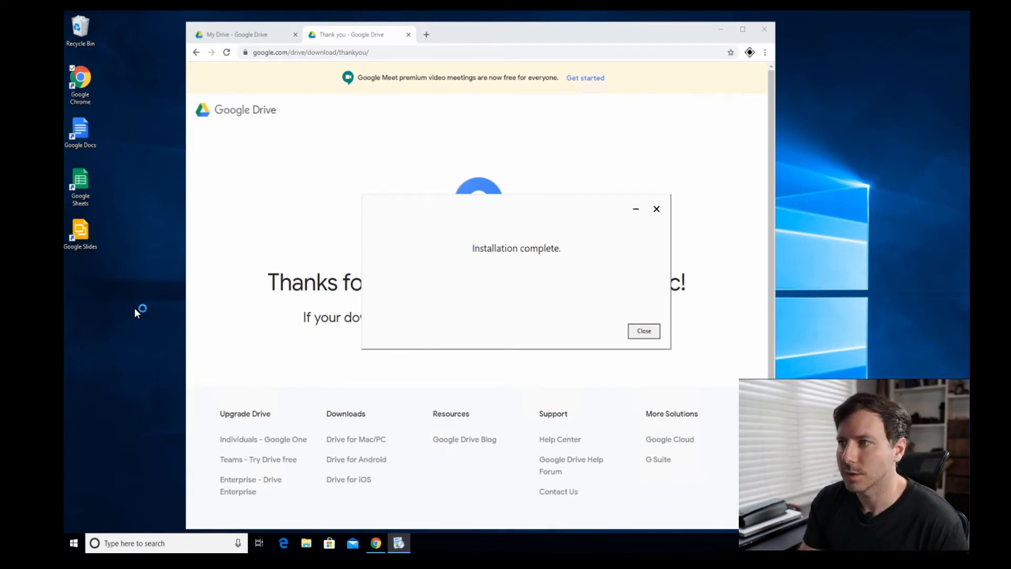
- Close the installation-complete dialog and minimize Chrome to reveal the Backup and Sync welcome window
{"action": "left_click", "coordinate": [644, 331]}
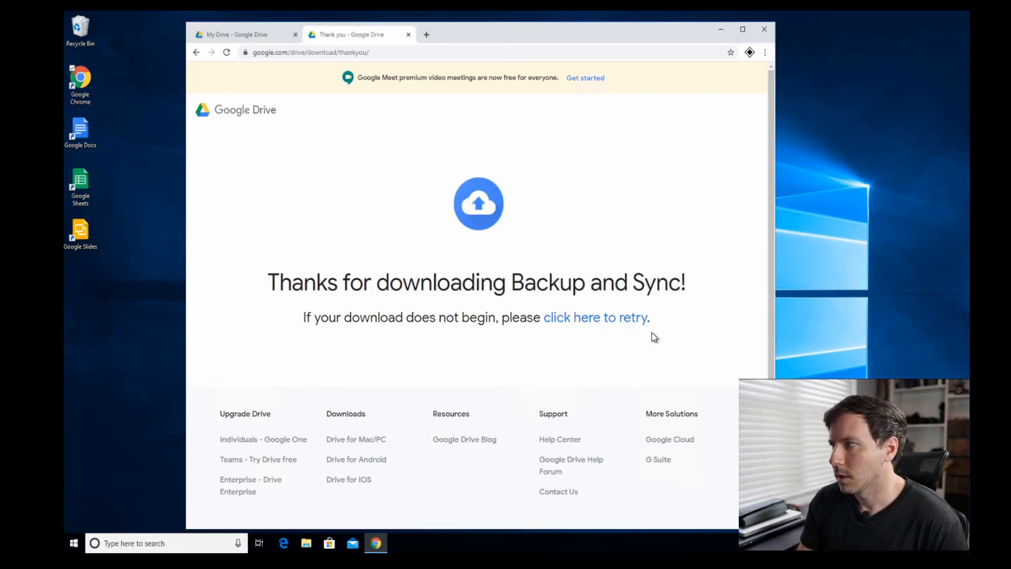
{"action": "left_click", "coordinate": [721, 29]}
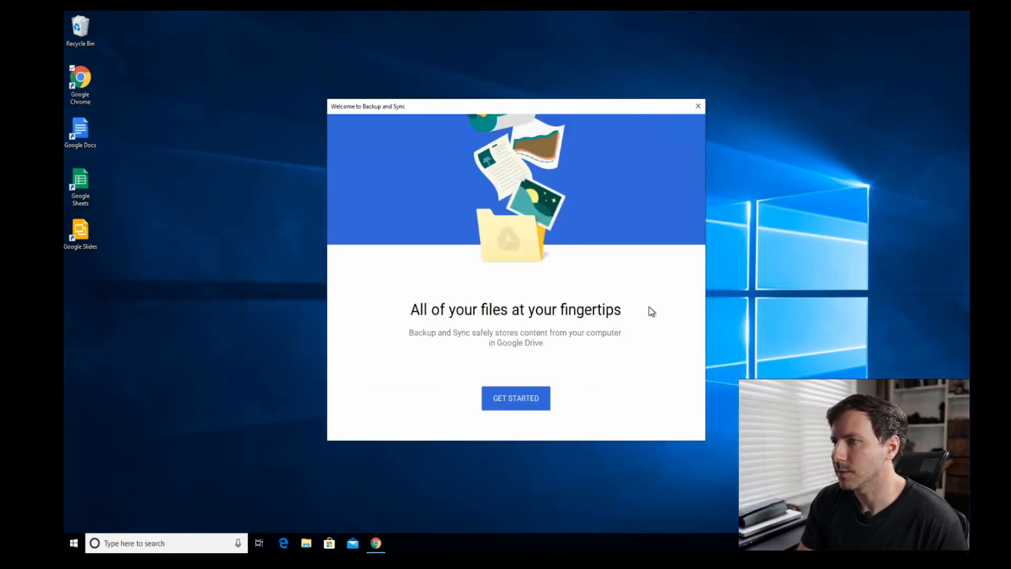
- Sign in to Backup and Sync with the Google account's e-mail and password
{"action": "left_click", "coordinate": [526, 402]}
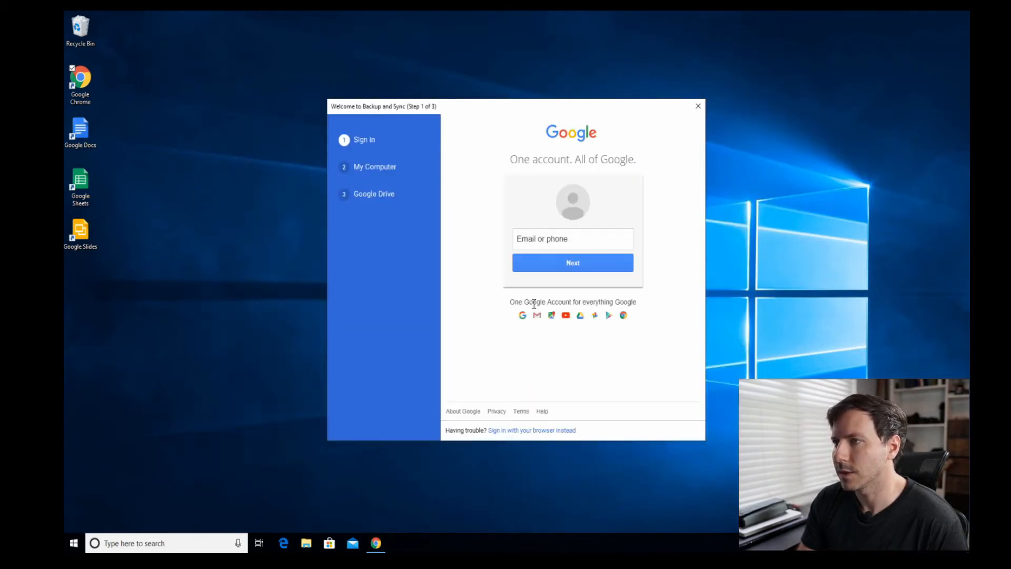
{"action": "left_click", "coordinate": [545, 240]}
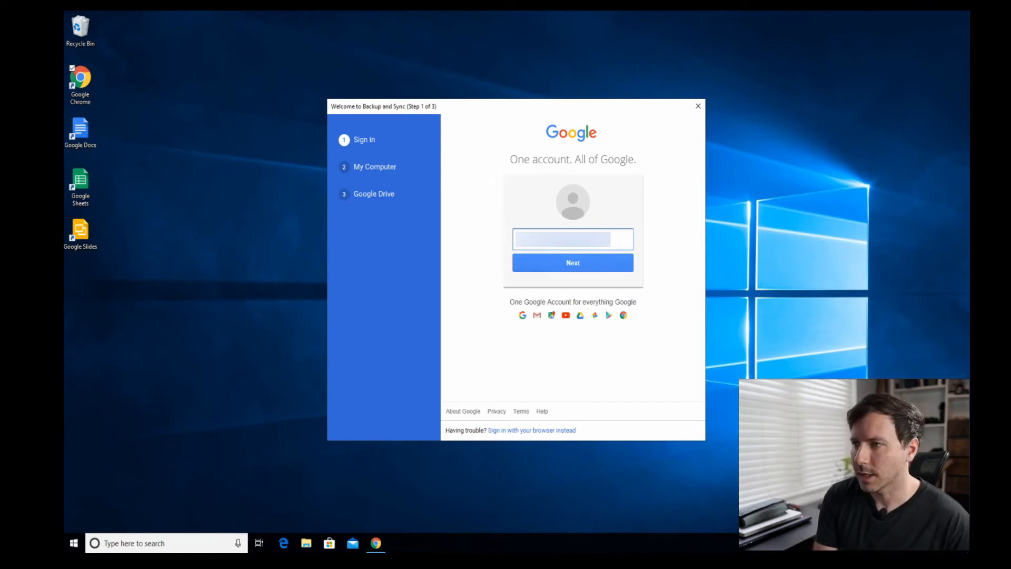
{"action": "type", "text": "*"}
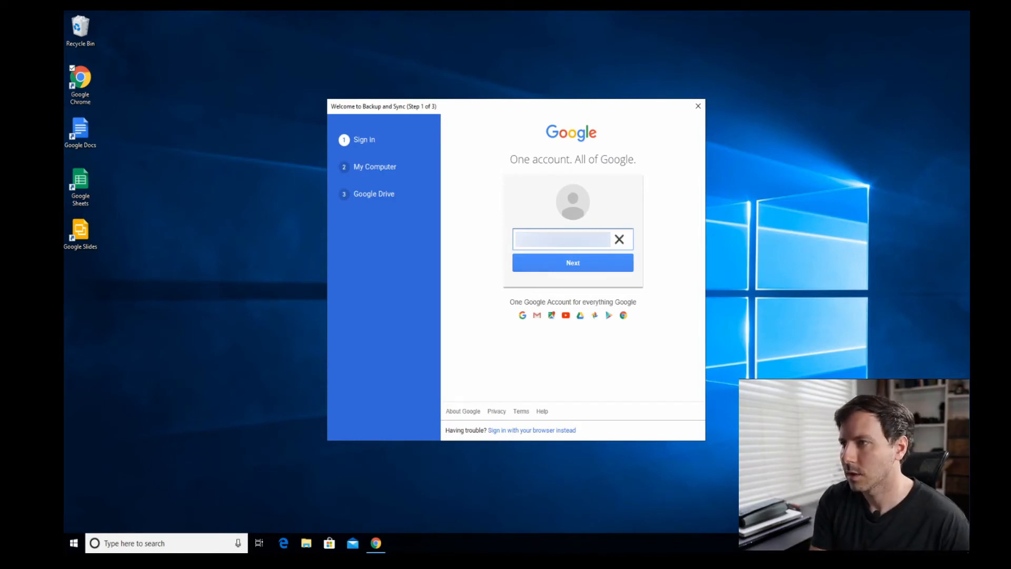
{"action": "key", "text": "Return"}
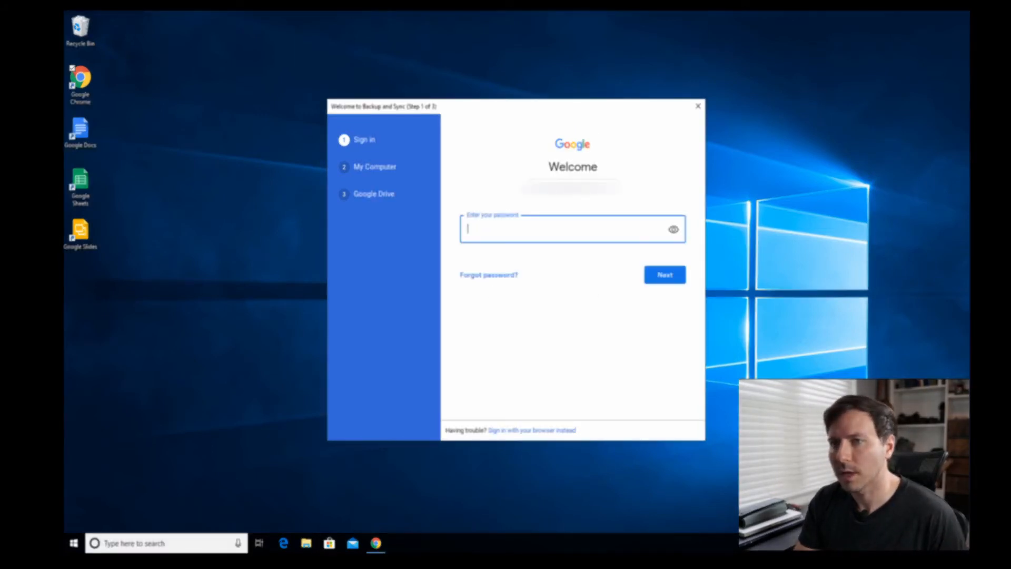
{"action": "key", "text": "ctrl+v"}
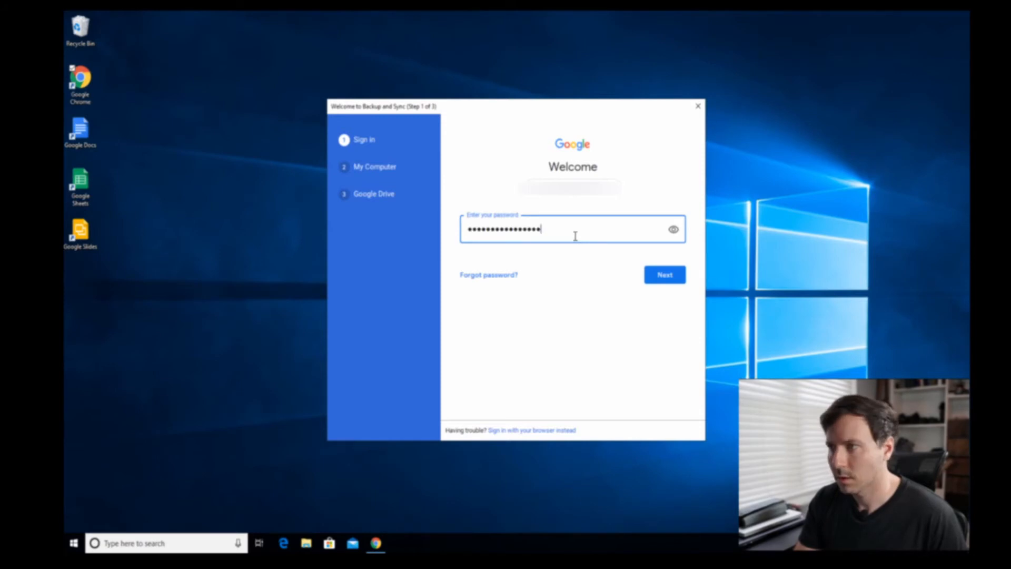
{"action": "left_click", "coordinate": [665, 274]}
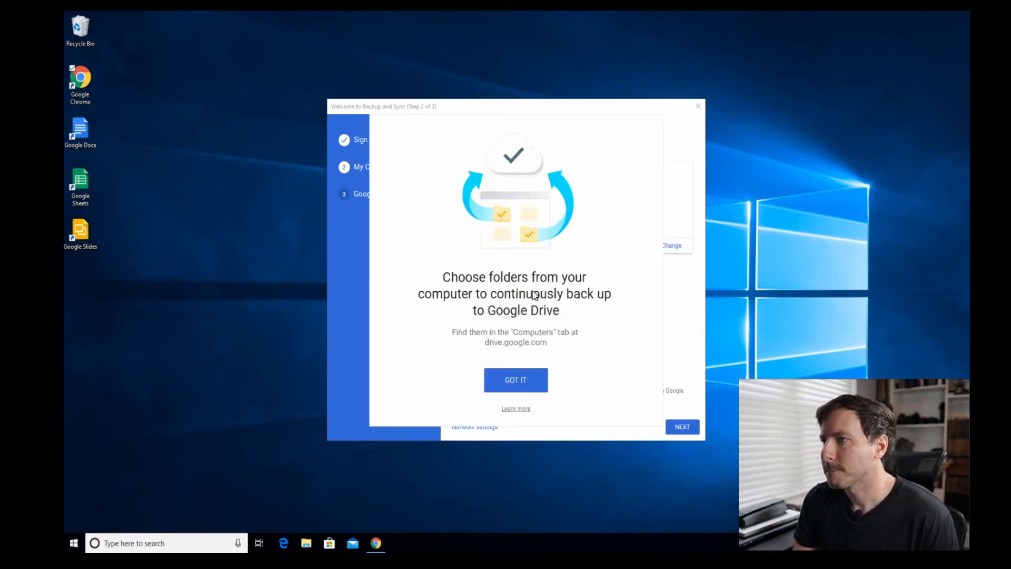
- Back up Desktop, Documents and Pictures at Original quality, keeping default file types, and continue
{"action": "left_click", "coordinate": [511, 385]}
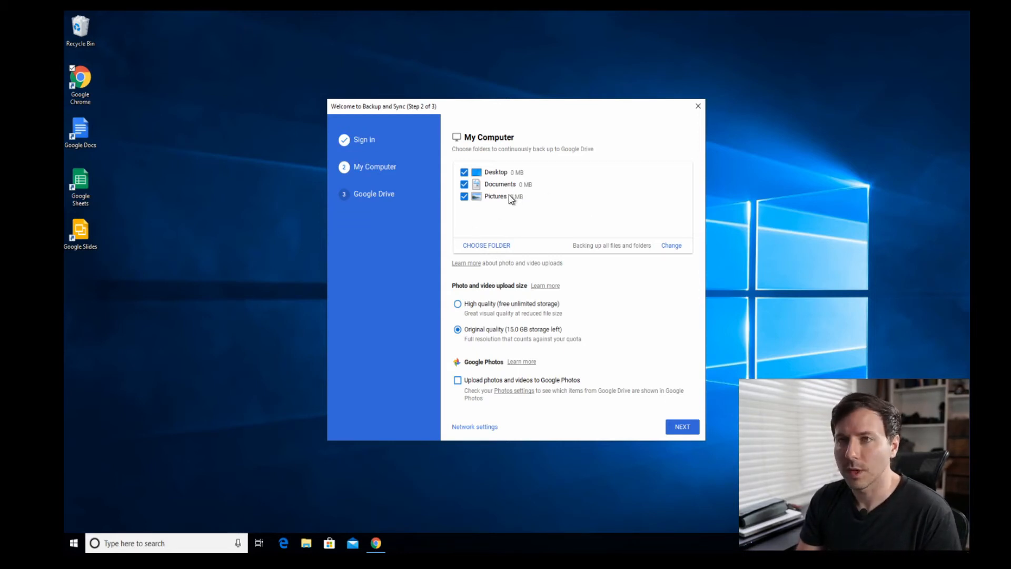
{"action": "left_click", "coordinate": [671, 246]}
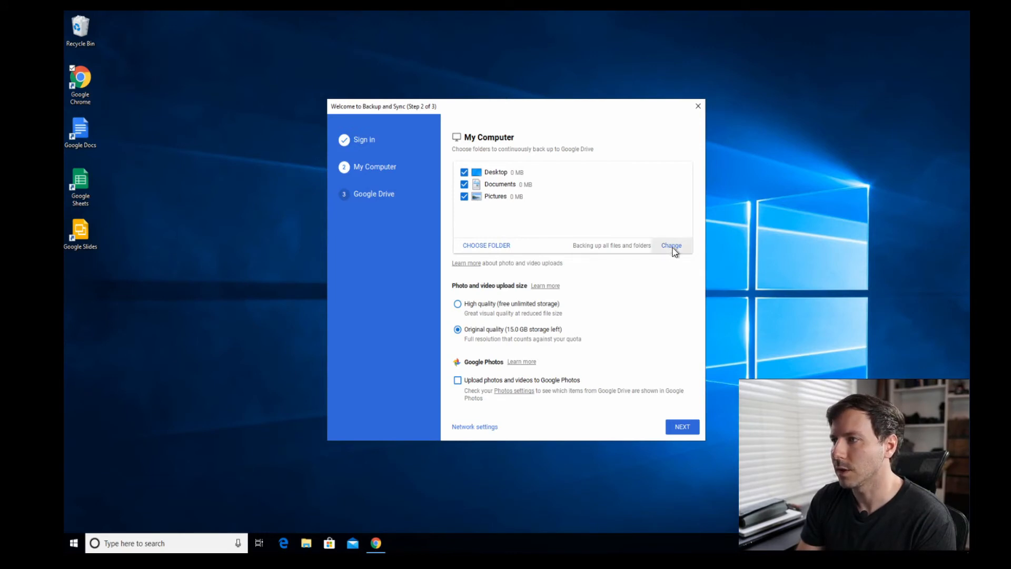
{"action": "left_click", "coordinate": [572, 246]}
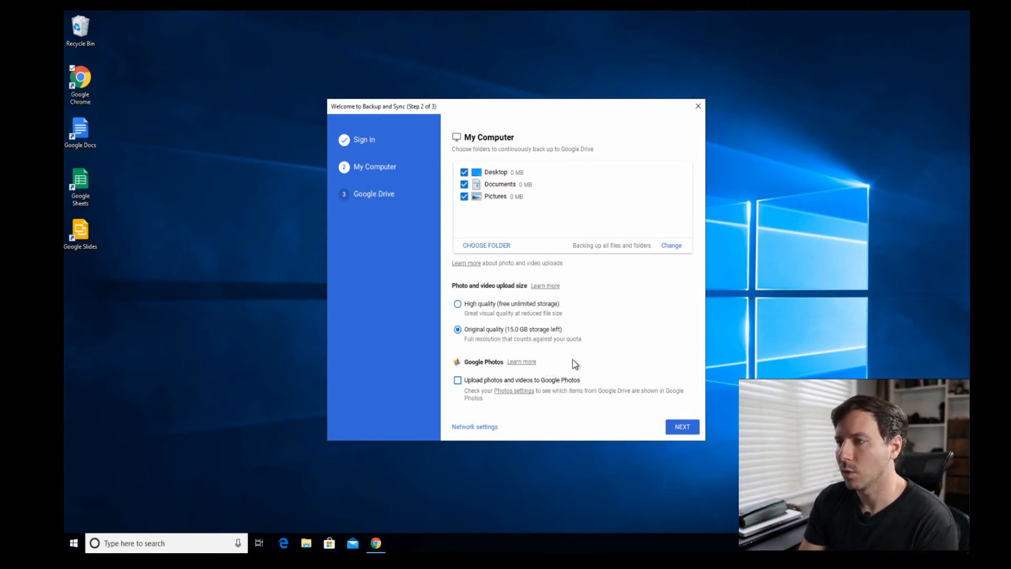
{"action": "left_click", "coordinate": [677, 431]}
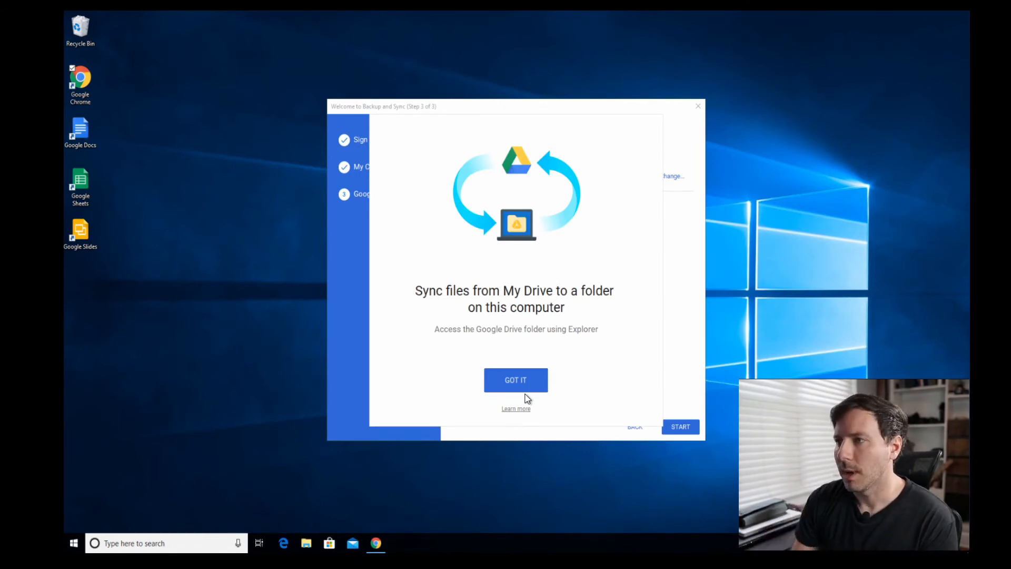
- Keep 'Sync everything in My Drive' selected and start syncing to the local Google Drive folder
{"action": "left_click", "coordinate": [525, 377]}
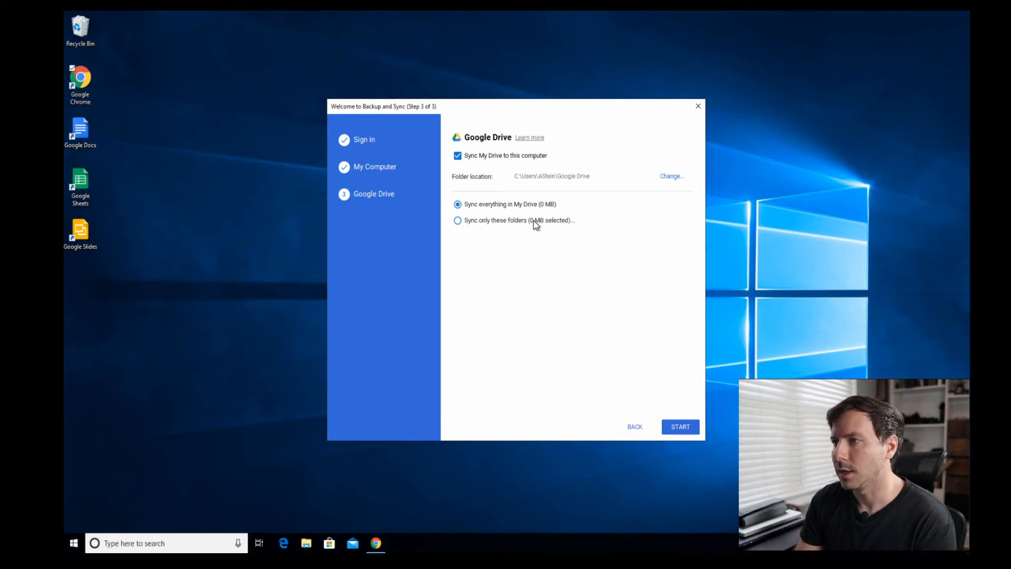
{"action": "left_click", "coordinate": [514, 220]}
{"action": "left_click", "coordinate": [459, 240]}
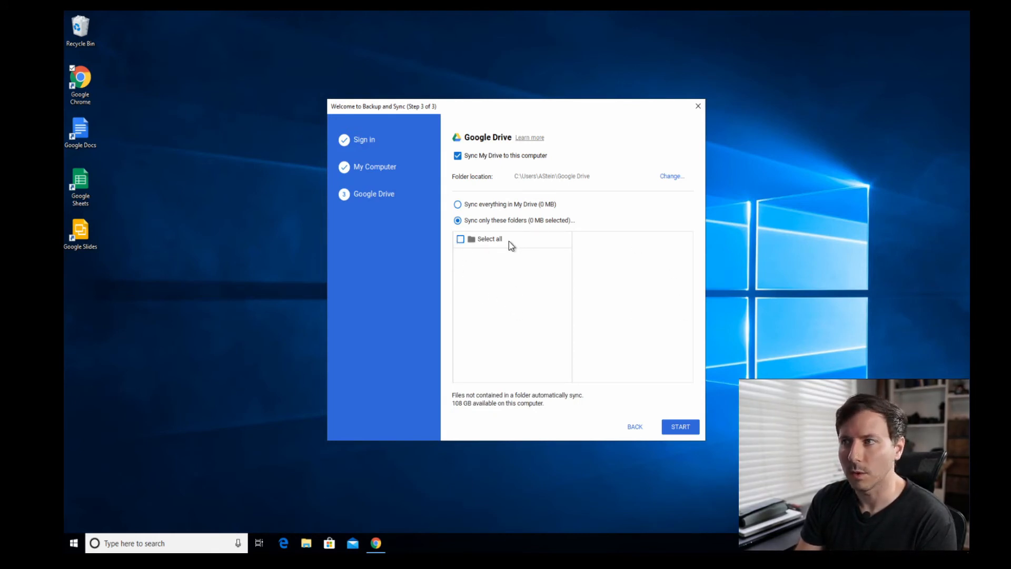
{"action": "left_click", "coordinate": [458, 204]}
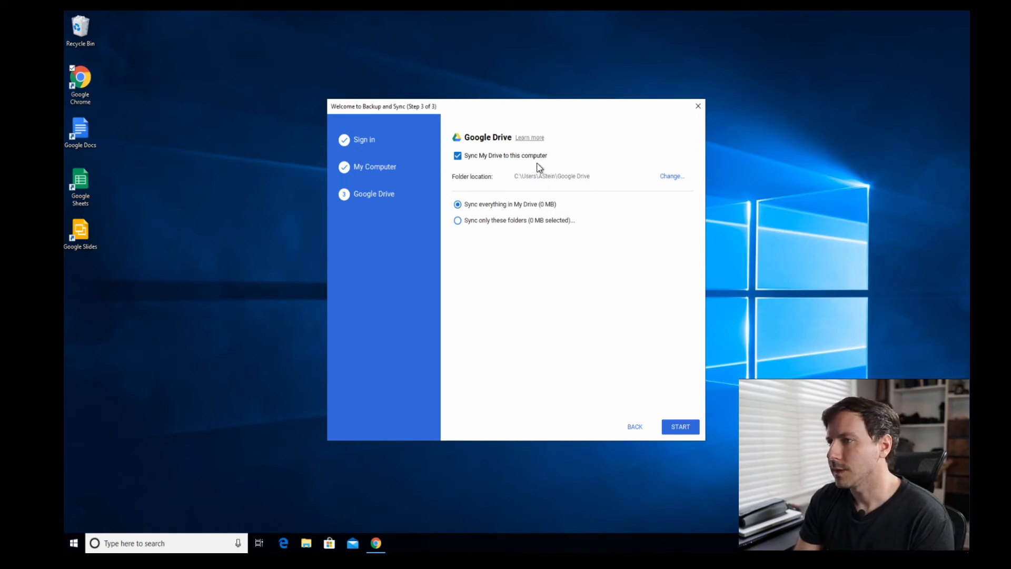
{"action": "left_click", "coordinate": [679, 426]}
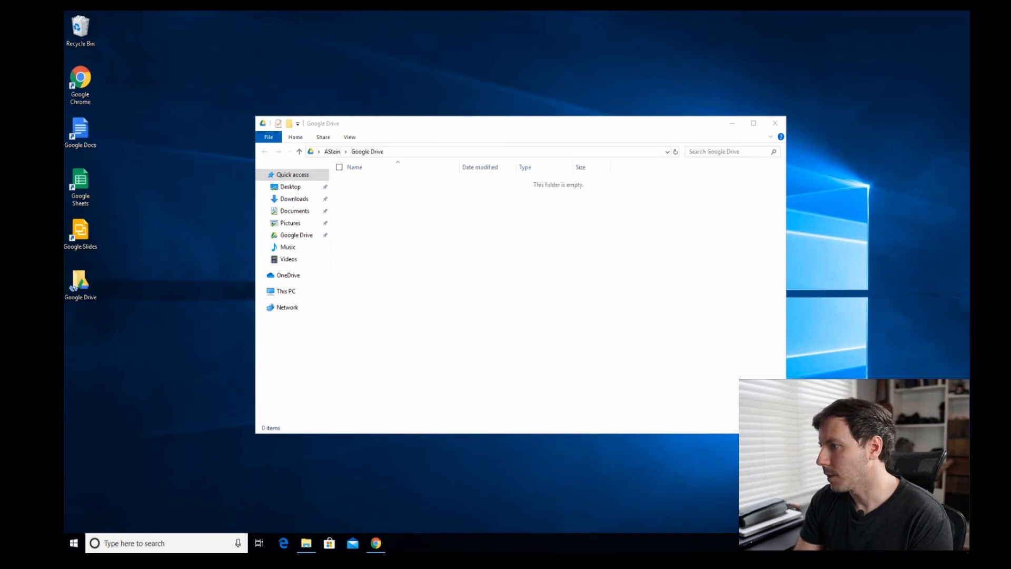
- Create a new text document named 'test' in the local Google Drive folder
{"action": "left_click", "coordinate": [302, 238]}
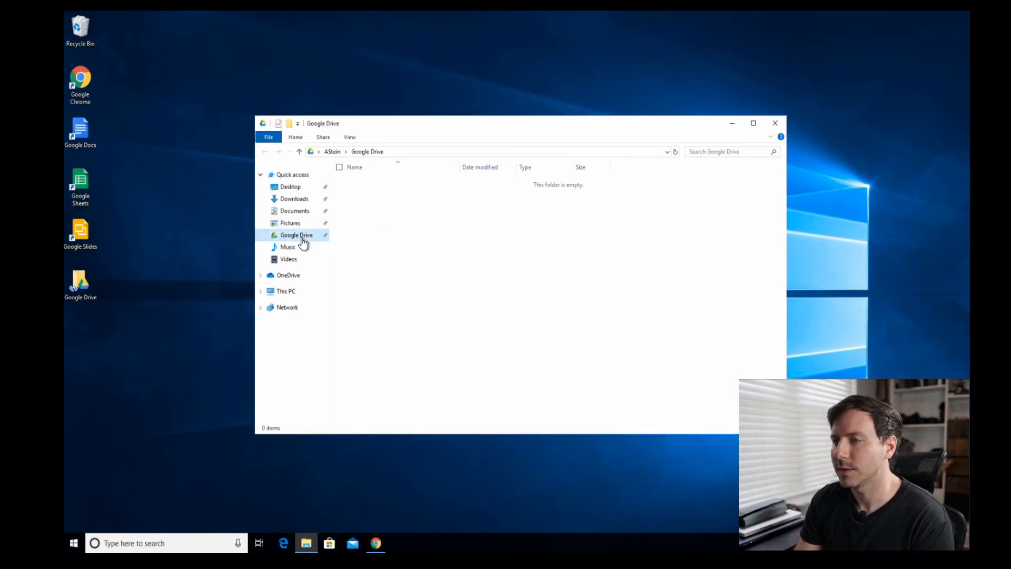
{"action": "right_click", "coordinate": [400, 232]}
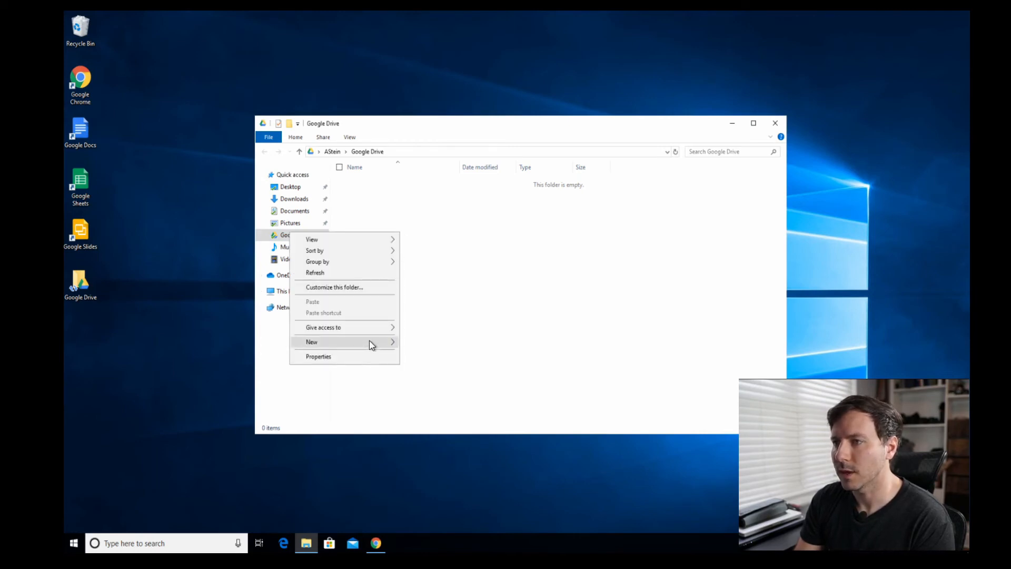
{"action": "mouse_move", "coordinate": [370, 343]}
{"action": "left_click", "coordinate": [454, 403]}
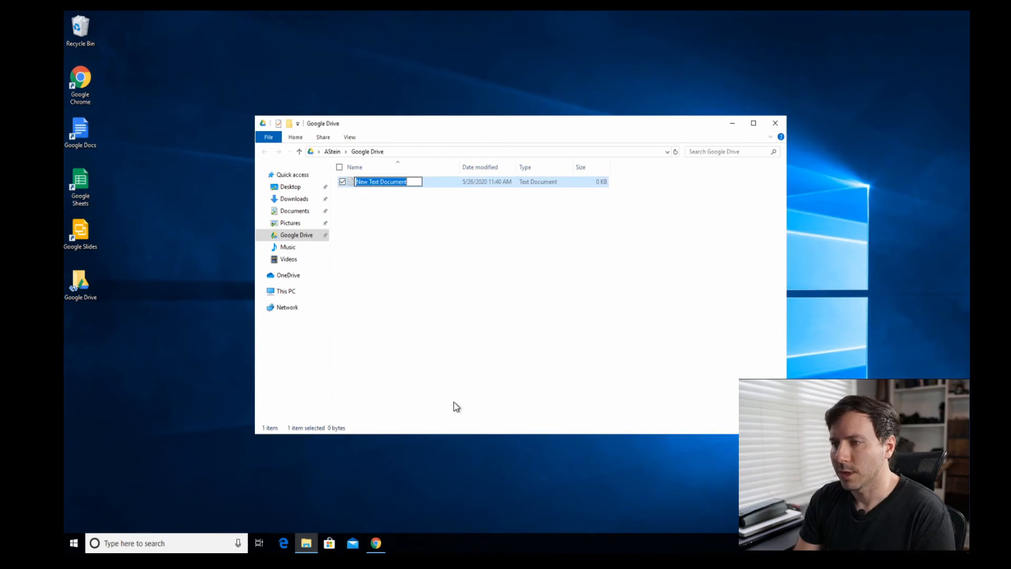
{"action": "type", "text": "test"}
{"action": "key", "text": "Return"}
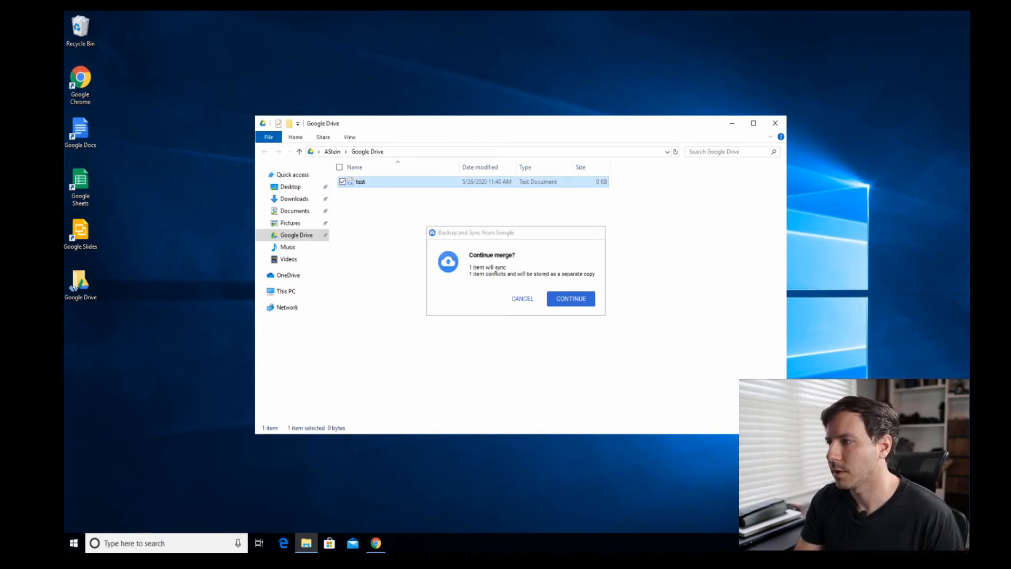
- Confirm syncing the file and check that test.txt appears in My Drive in Chrome
{"action": "left_click", "coordinate": [577, 300]}
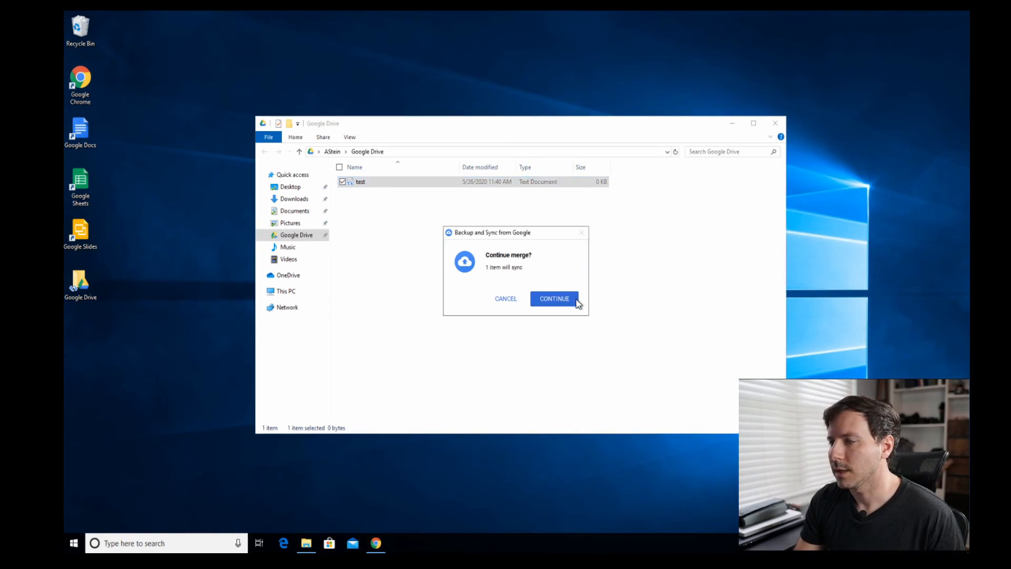
{"action": "left_click", "coordinate": [548, 302]}
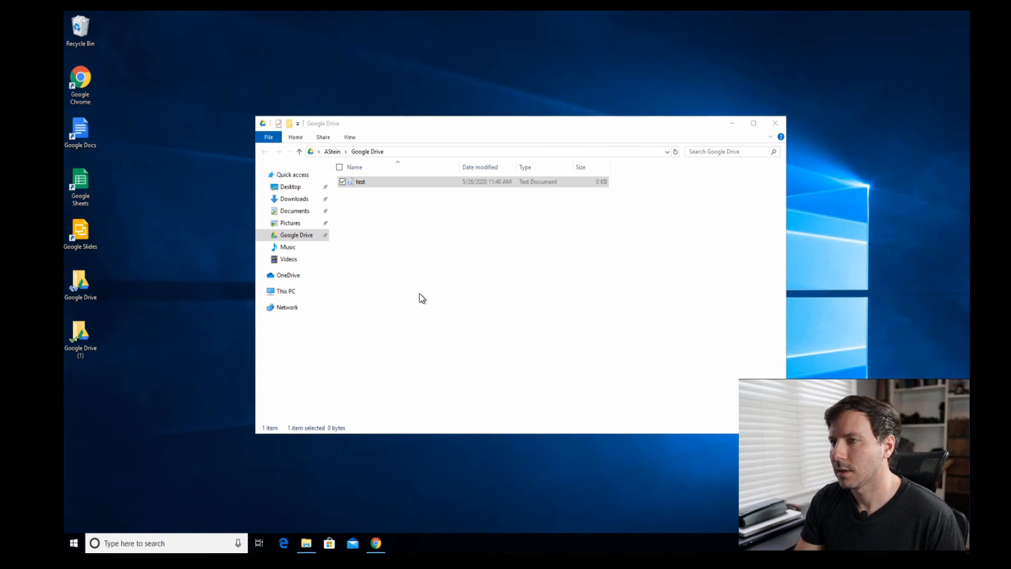
{"action": "left_click", "coordinate": [376, 542]}
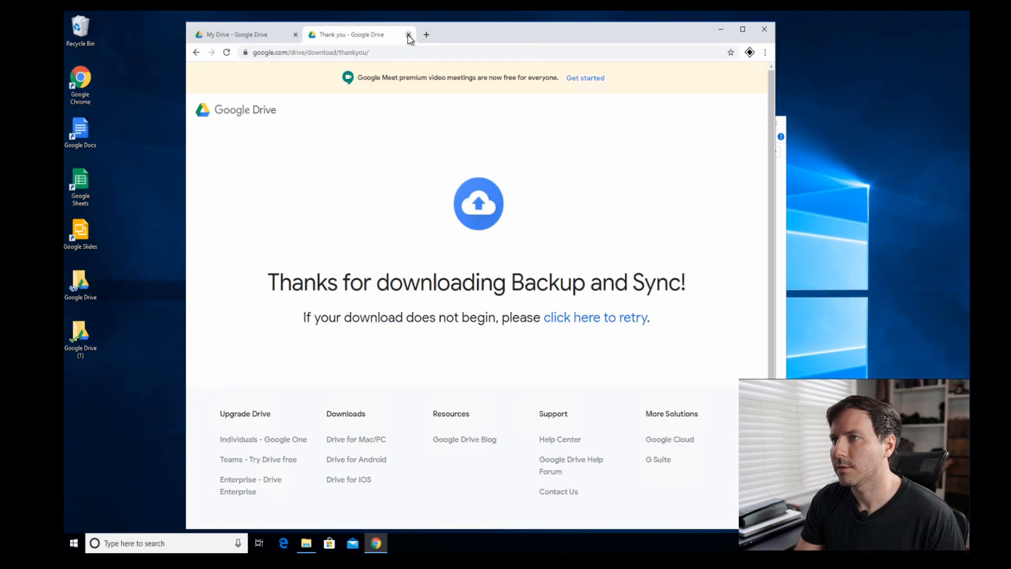
{"action": "left_click", "coordinate": [408, 35]}
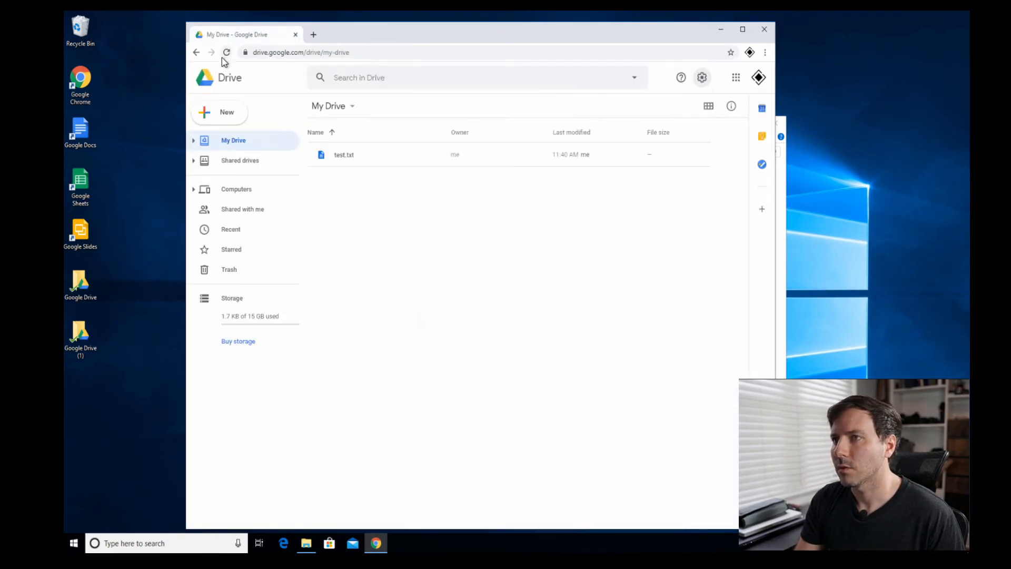